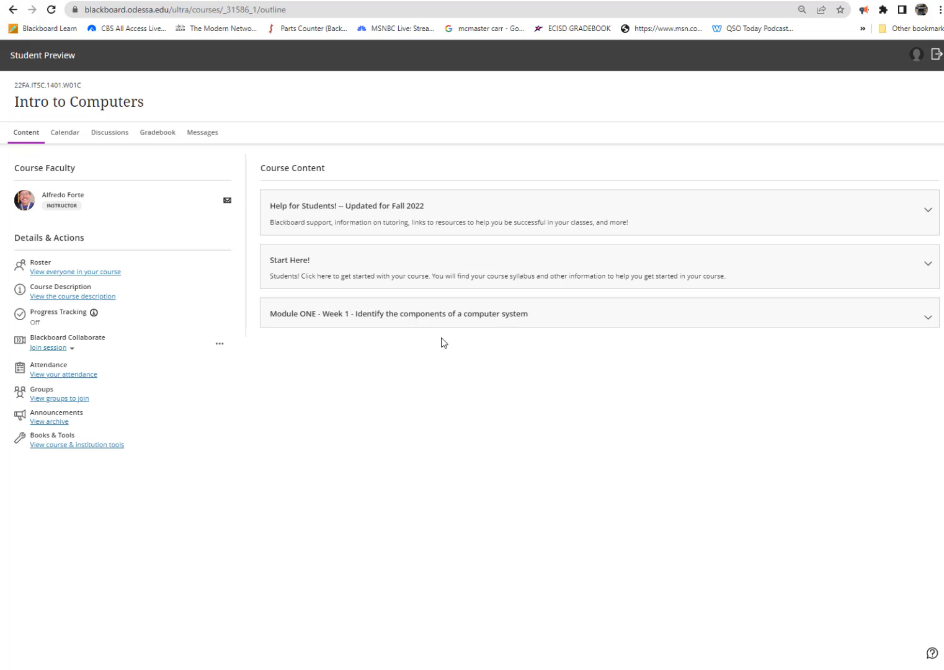
# Expand Module ONE and its Introduce yourself folder, then open the Introduce Yourself discussion
pyautogui.click(568, 321)
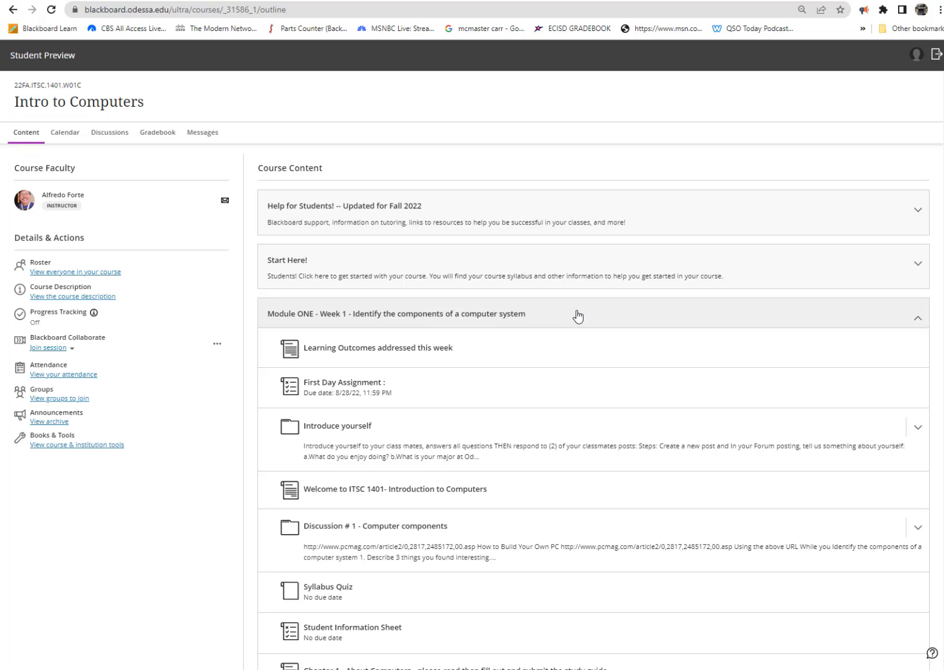
pyautogui.scroll(-3, 577, 316)
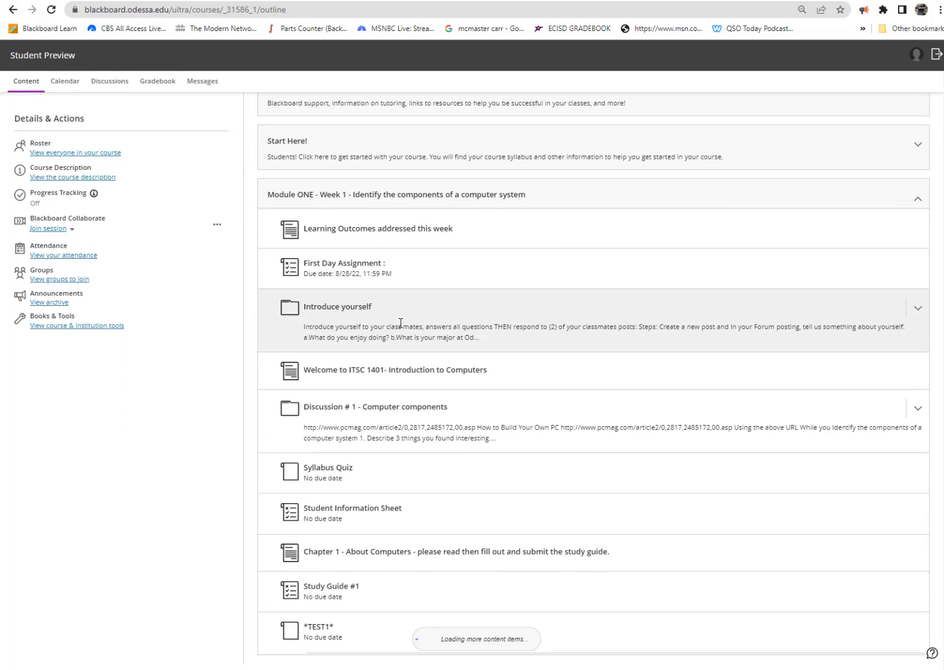
pyautogui.click(417, 314)
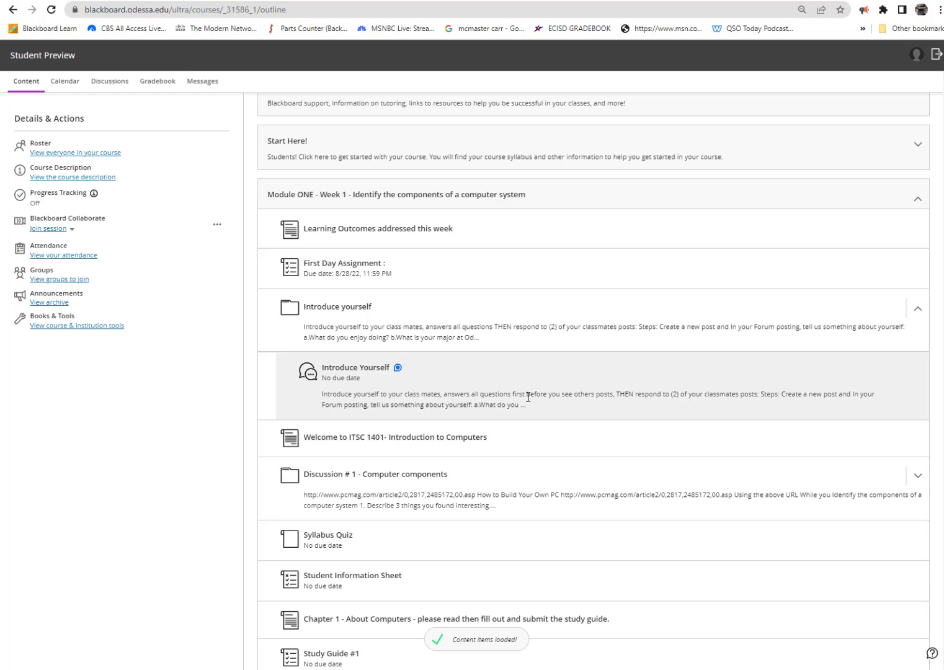
pyautogui.click(480, 387)
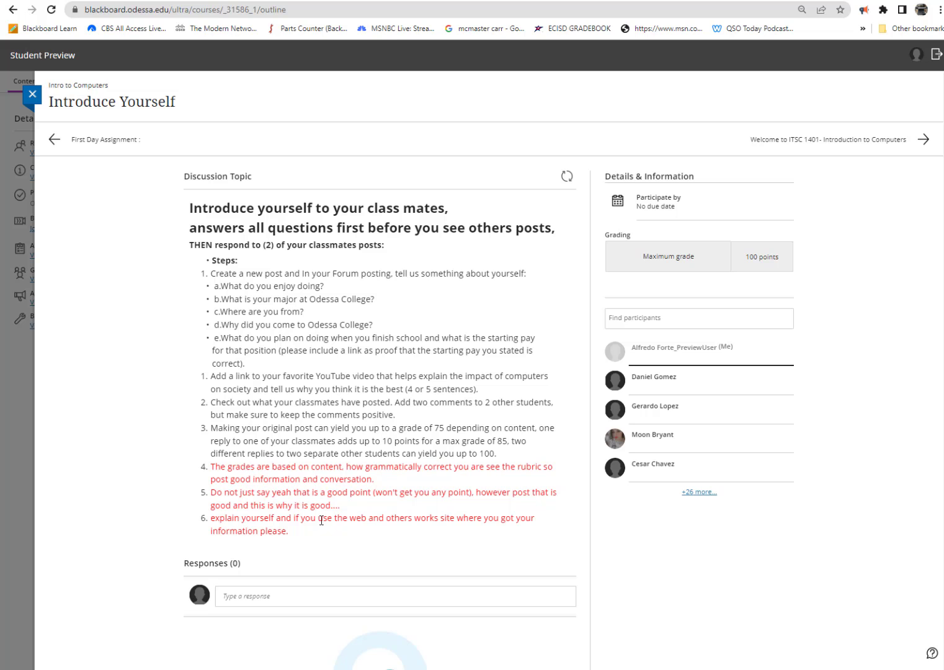
pyautogui.scroll(-2, 320, 565)
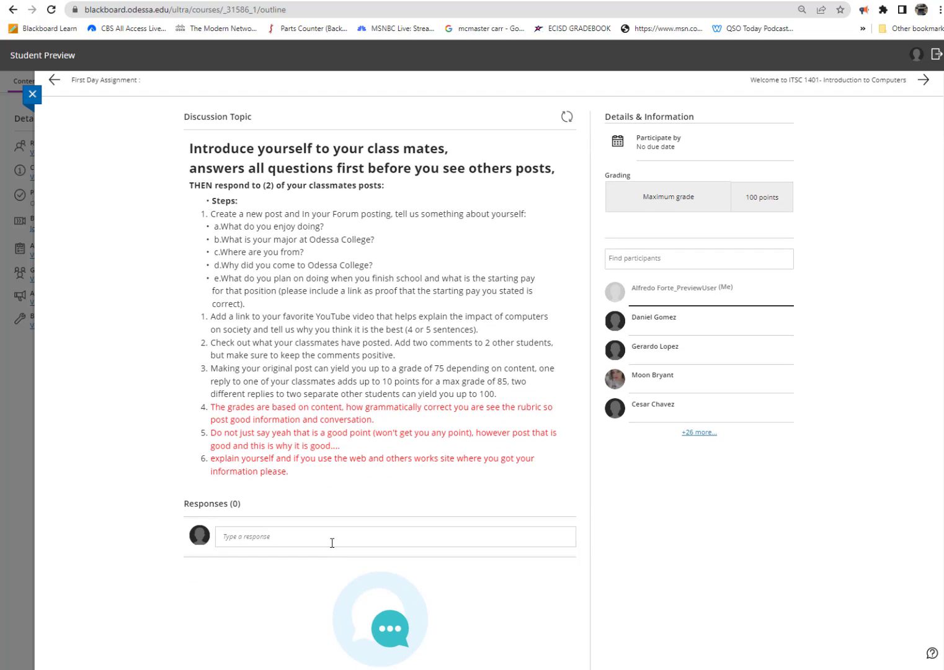
# Start an example introduction in the response field about enjoying computers and teaching
pyautogui.click(249, 537)
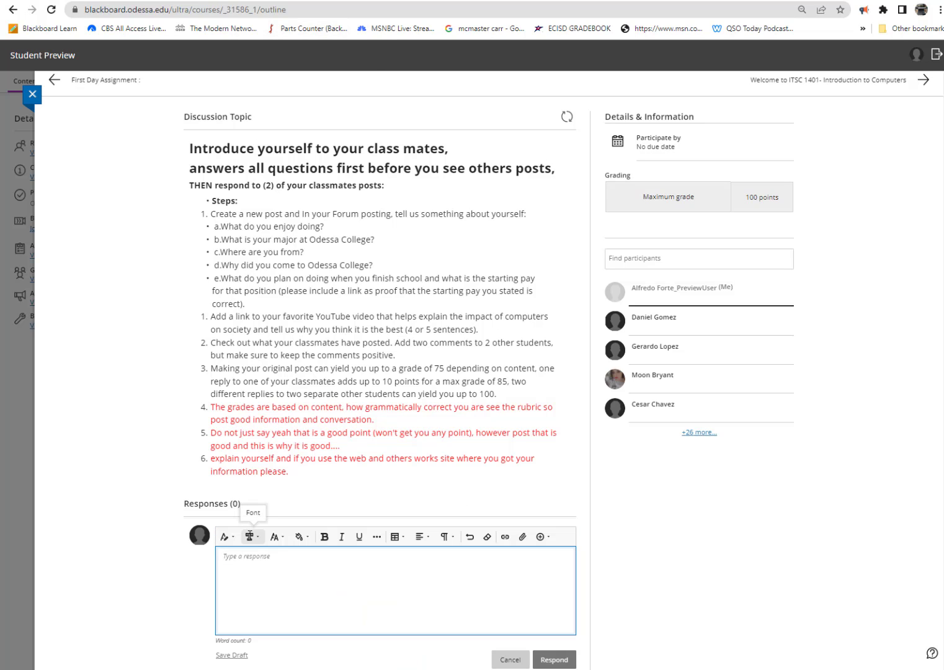
pyautogui.write('This is my introduction')
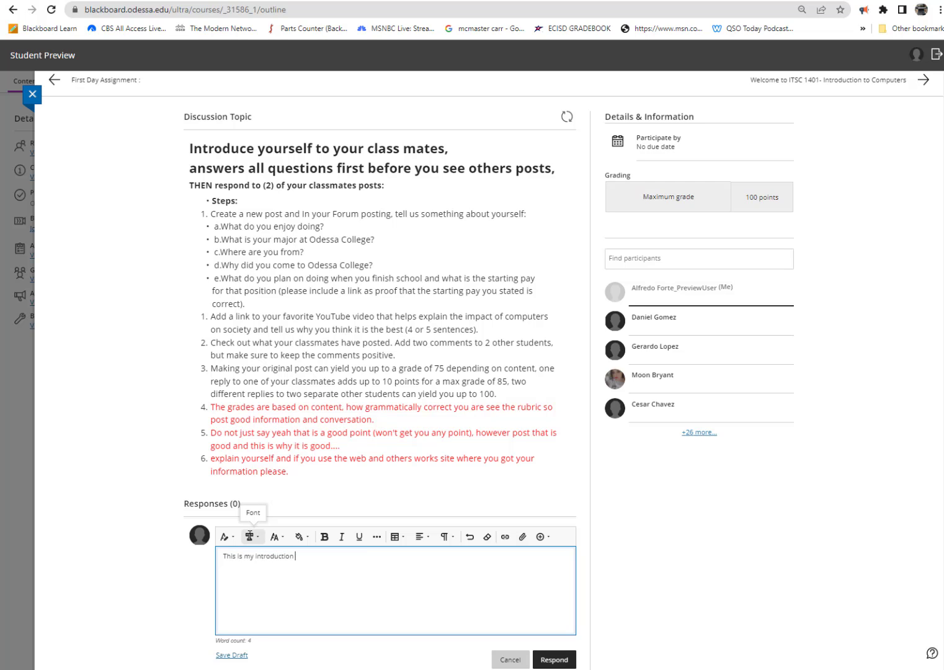
pyautogui.write('I enjoy computers and teaching.')
pyautogui.scroll(-1, 310, 546)
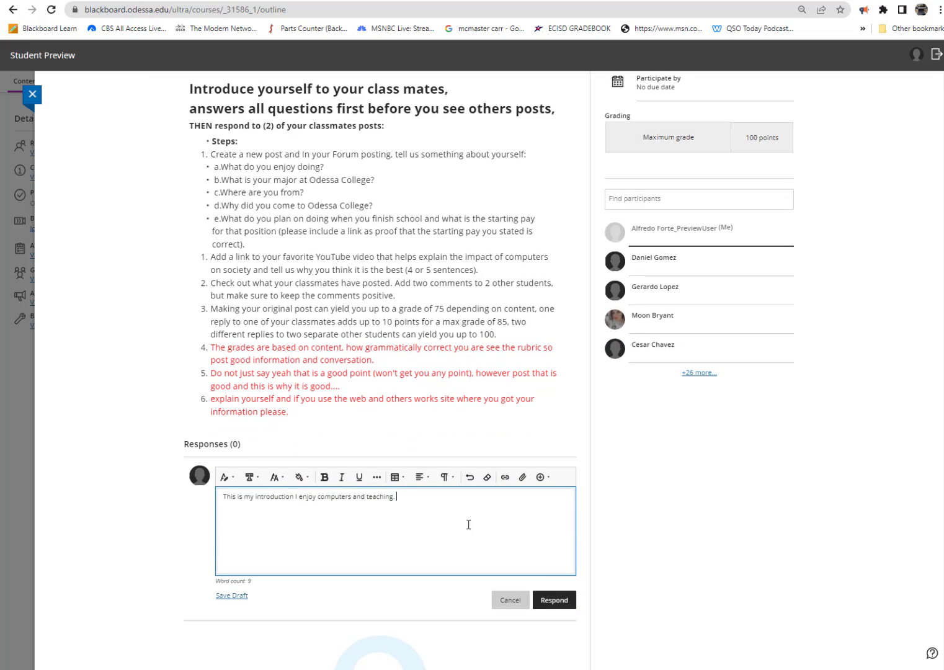
pyautogui.write('This is just a ')
pyautogui.write('n example. ')
pyautogui.write('Here is how it is done:')
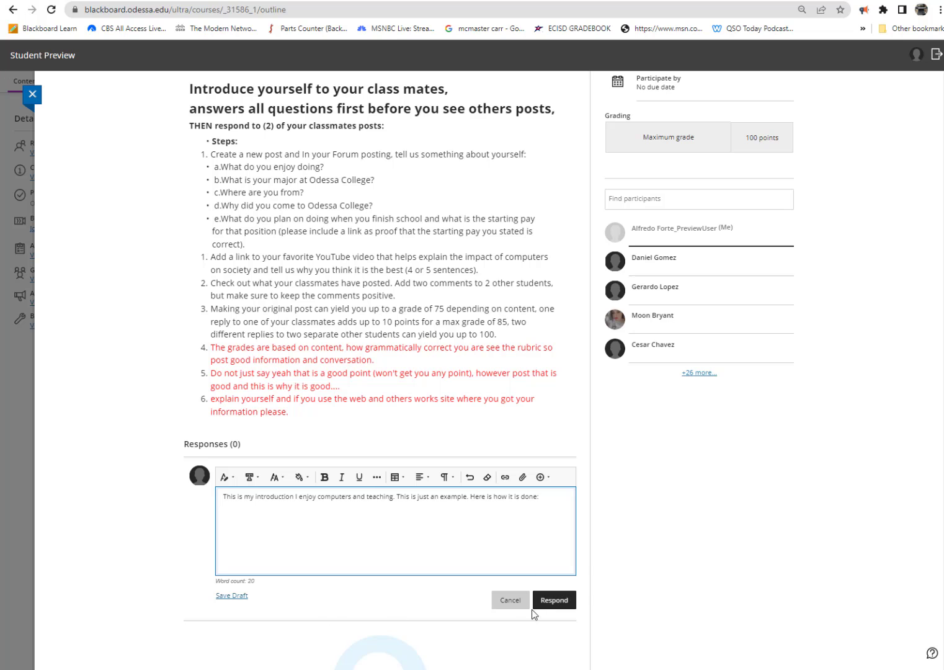
# Submit the computers-and-teaching introduction with Respond, placing it first among seven responses
pyautogui.click(551, 603)
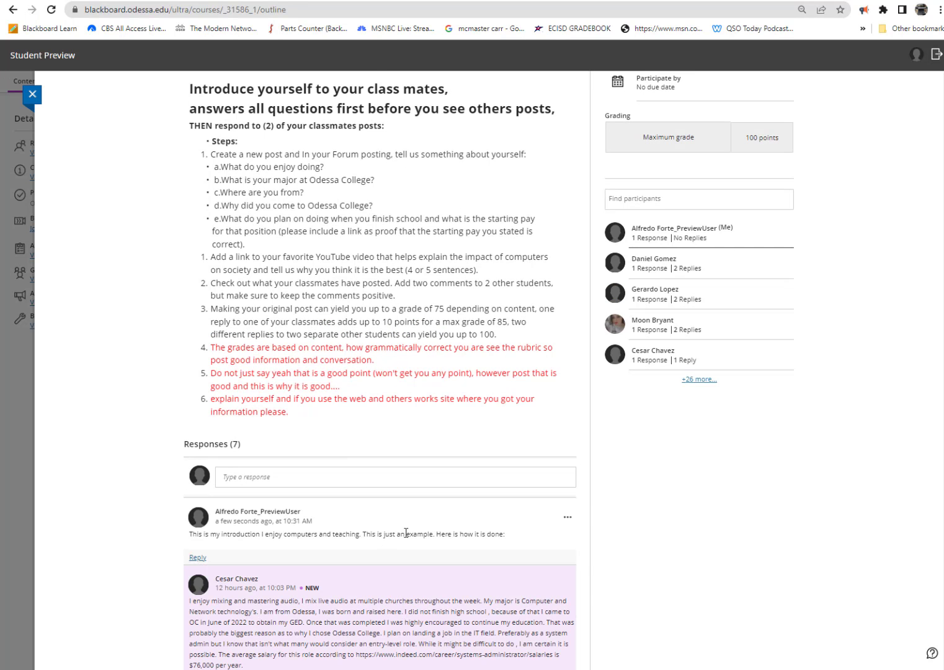
pyautogui.scroll(-3, 435, 535)
pyautogui.scroll(-3, 411, 354)
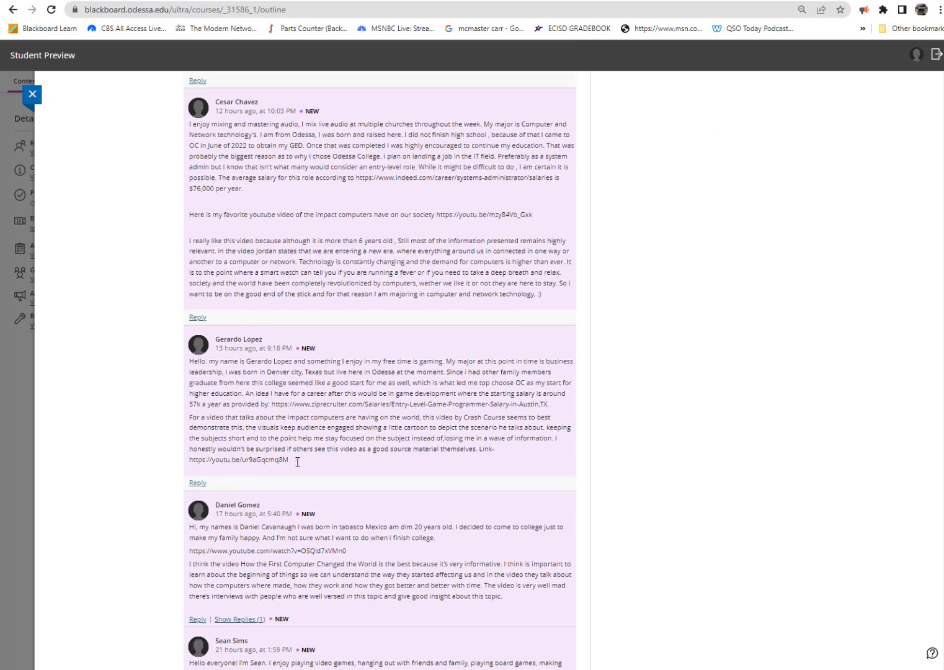
pyautogui.scroll(-4, 297, 527)
pyautogui.scroll(-2, 295, 486)
pyautogui.scroll(-3, 294, 486)
pyautogui.scroll(-1, 295, 486)
pyautogui.scroll(5, 294, 486)
pyautogui.scroll(8, 295, 486)
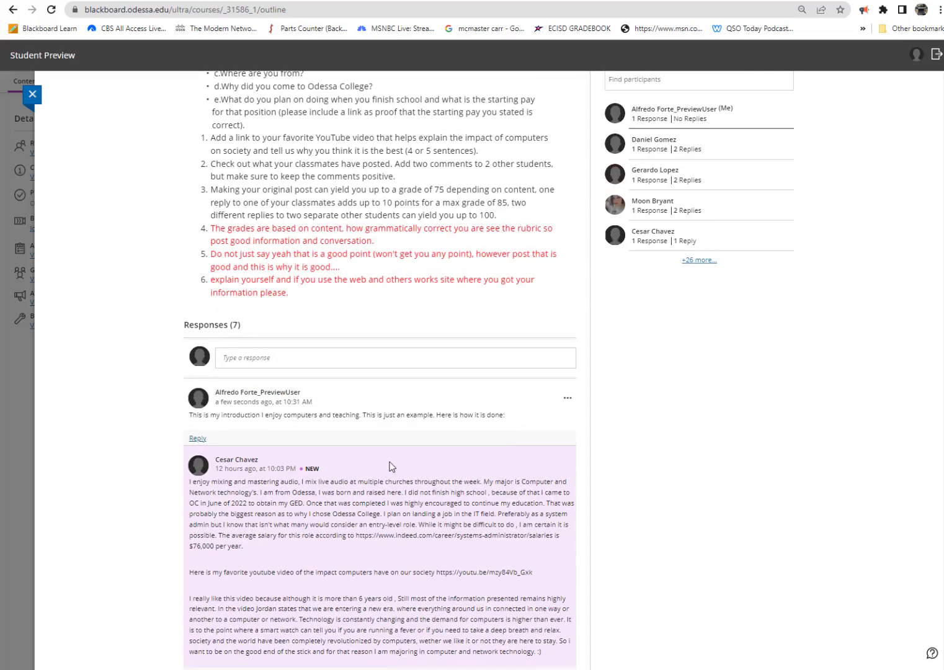
pyautogui.scroll(-2, 391, 457)
pyautogui.scroll(-1, 392, 448)
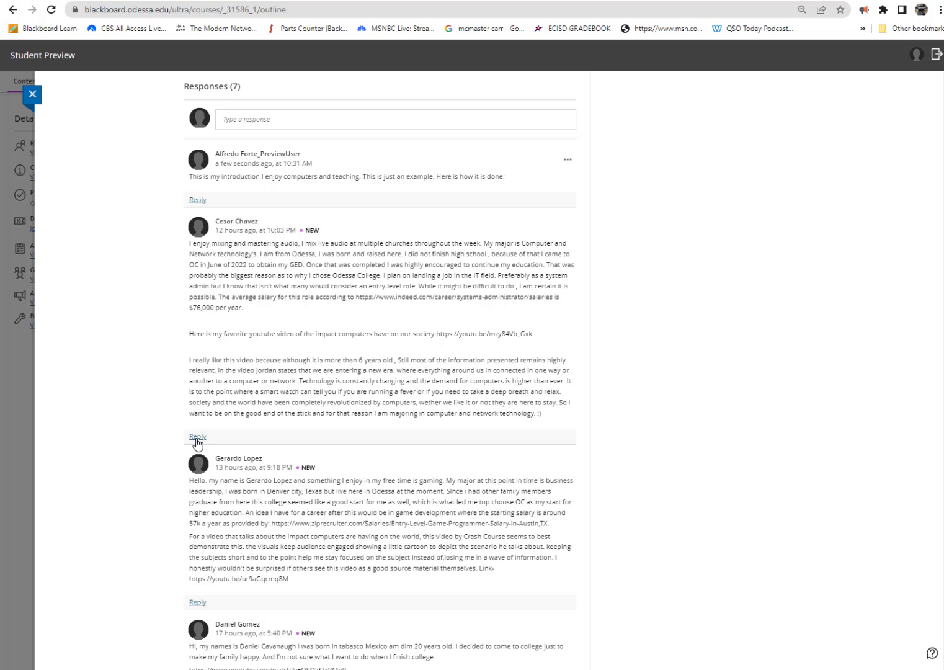
pyautogui.click(198, 436)
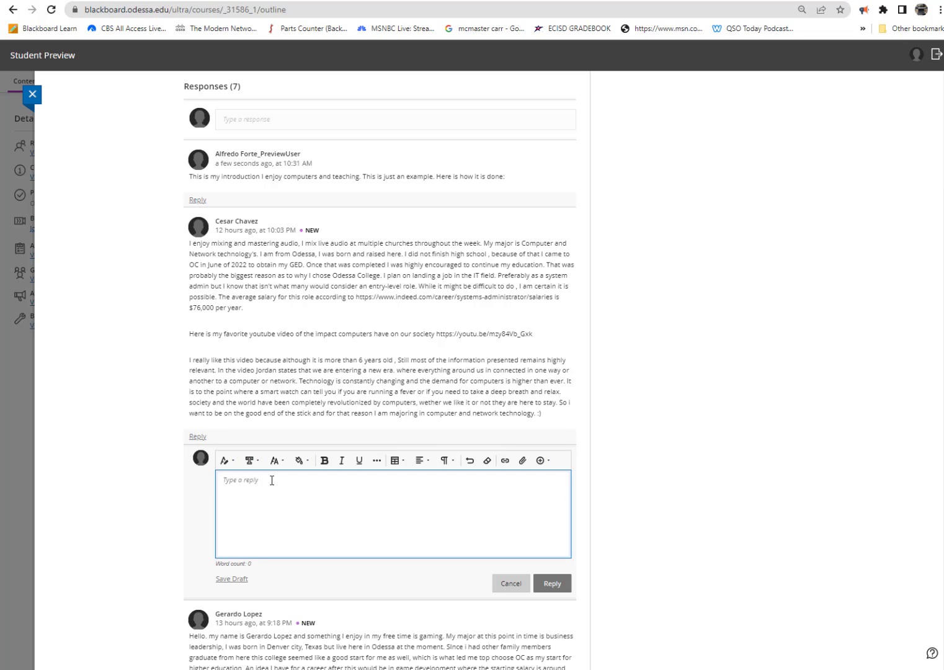
pyautogui.write('I love audio too')
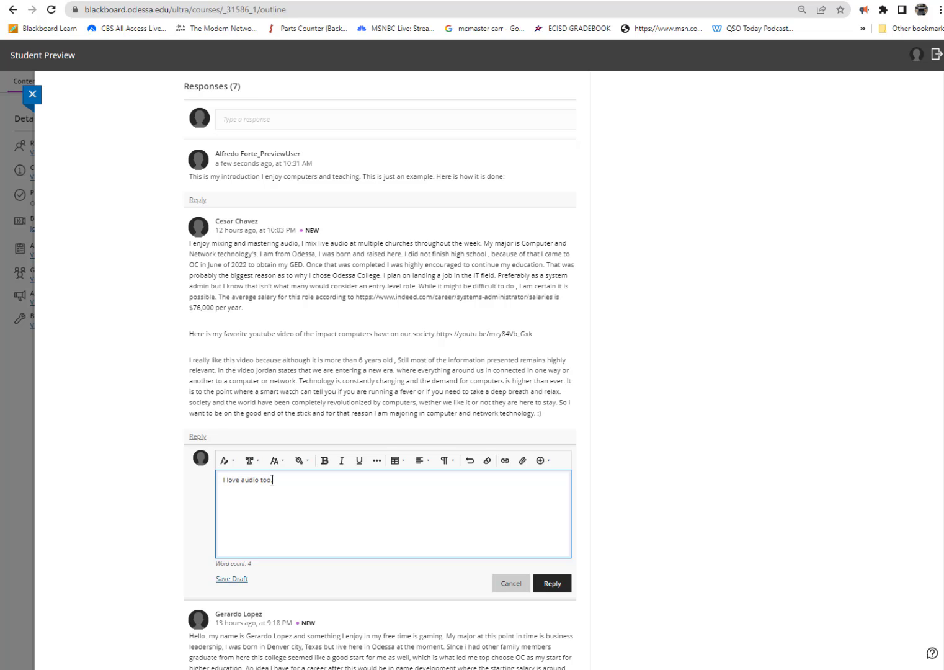
pyautogui.write('The reason I love audio is it goes tu')
pyautogui.write('ight along with video.')
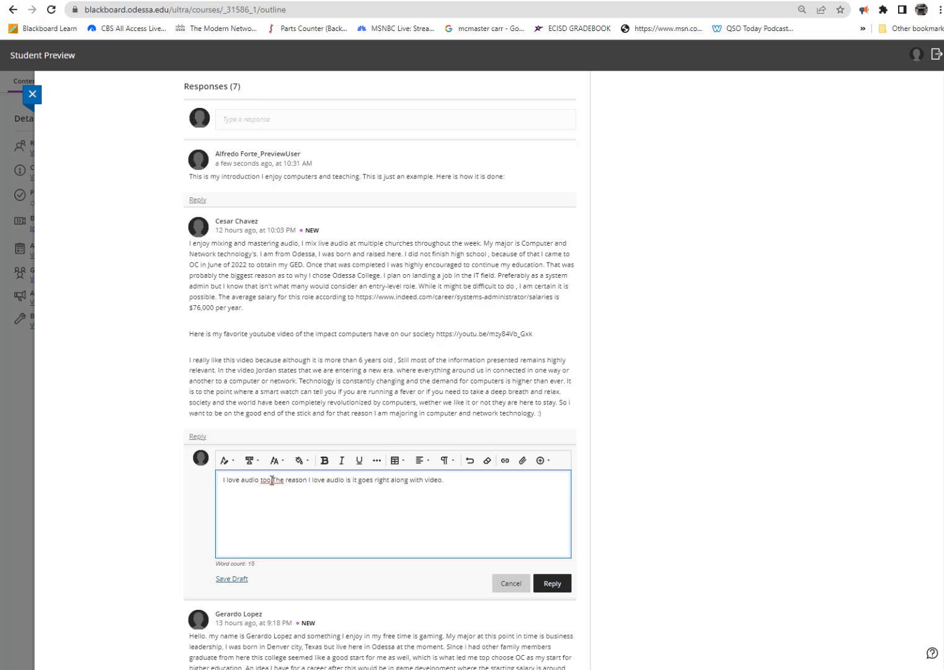
pyautogui.click(272, 480)
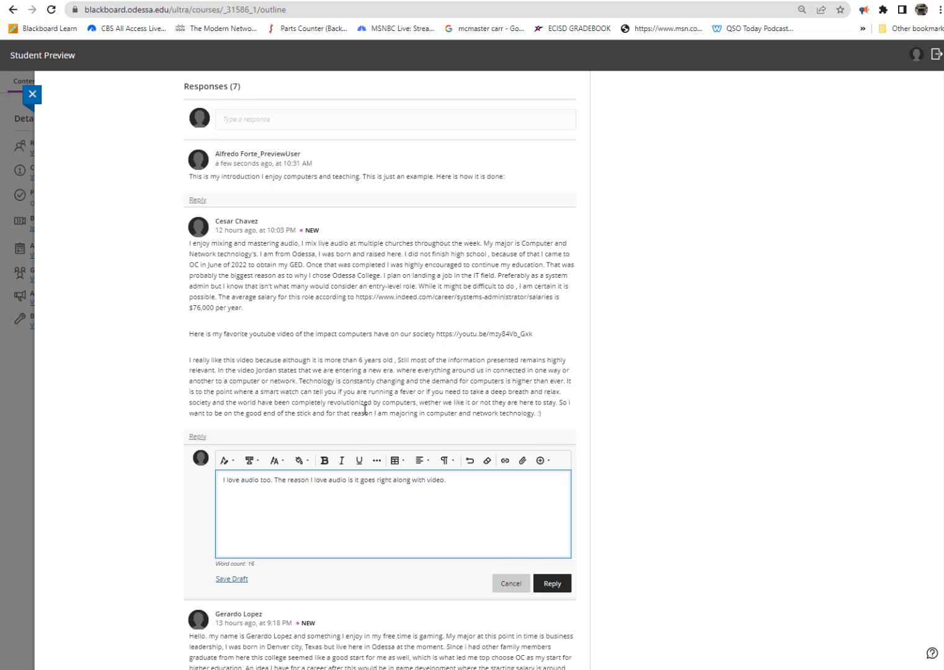
pyautogui.scroll(-2, 277, 483)
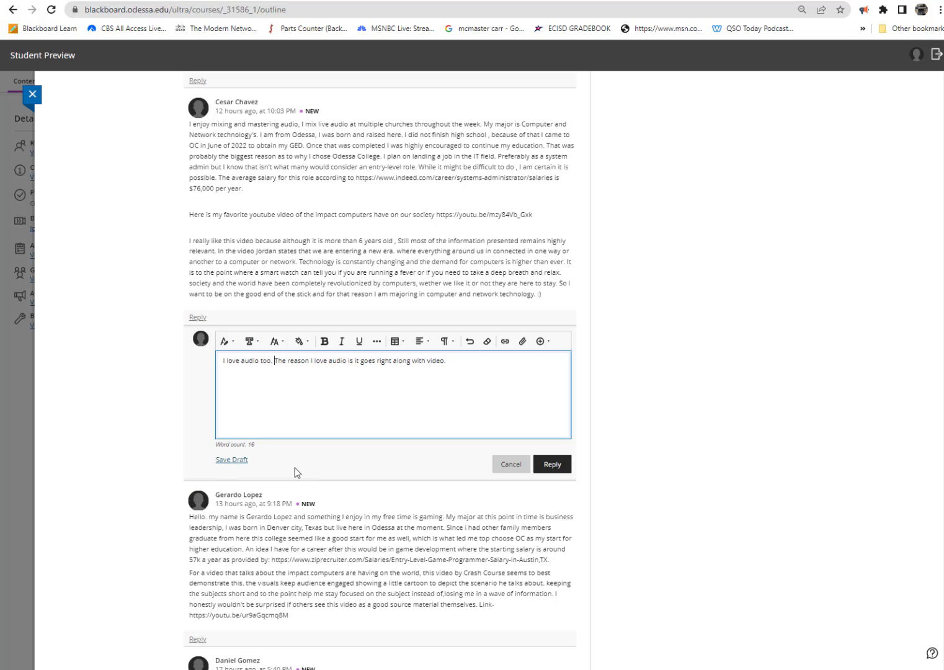
# Submit the 'I love audio too' reply beneath Cesar Chavez's post
pyautogui.click(553, 464)
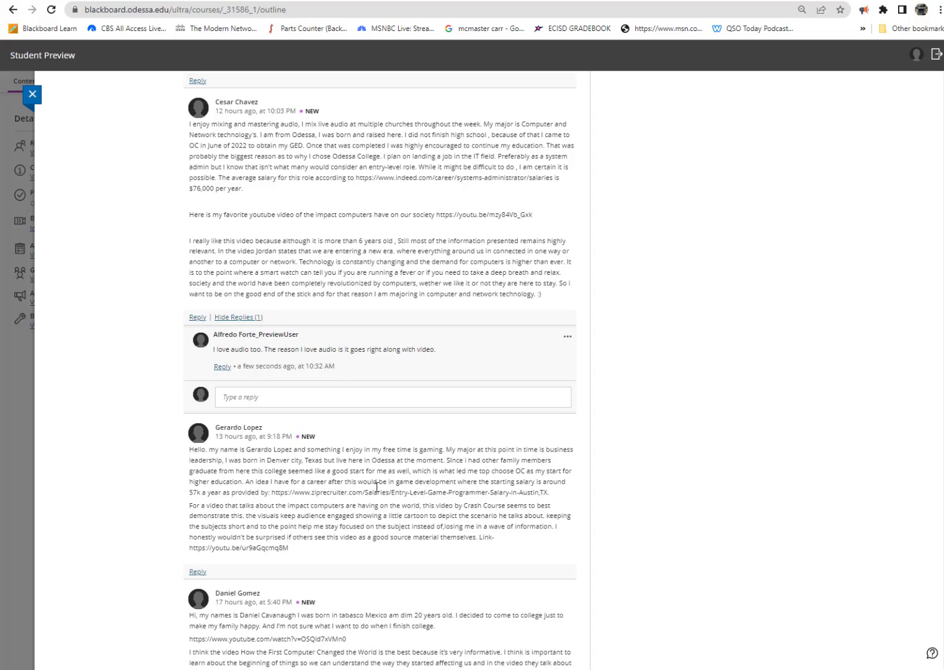
pyautogui.scroll(-2, 378, 487)
pyautogui.scroll(-3, 355, 554)
pyautogui.scroll(-2, 313, 652)
pyautogui.scroll(-4, 312, 652)
pyautogui.scroll(4, 375, 580)
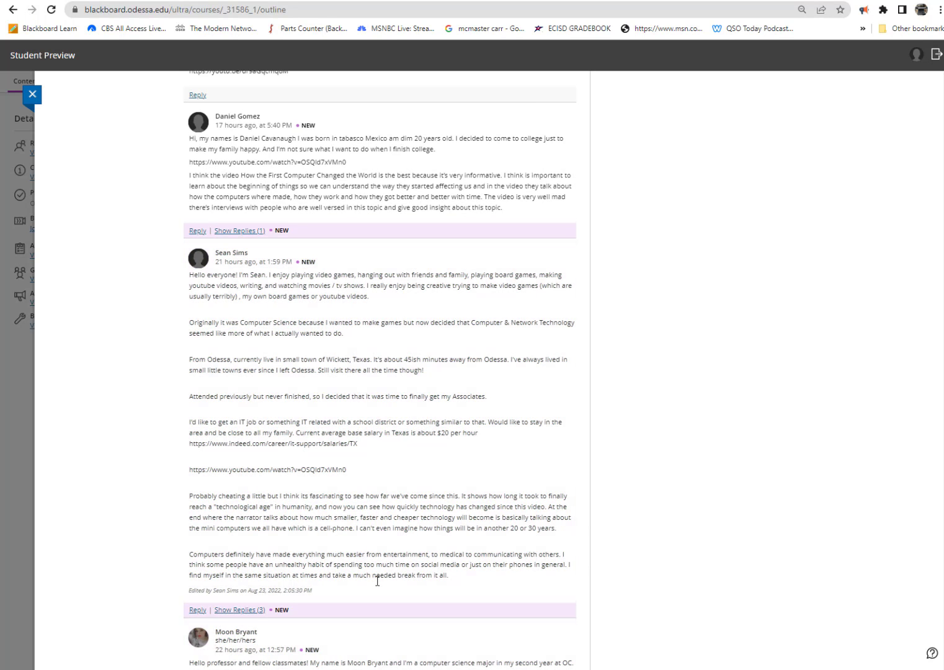
pyautogui.scroll(5, 496, 424)
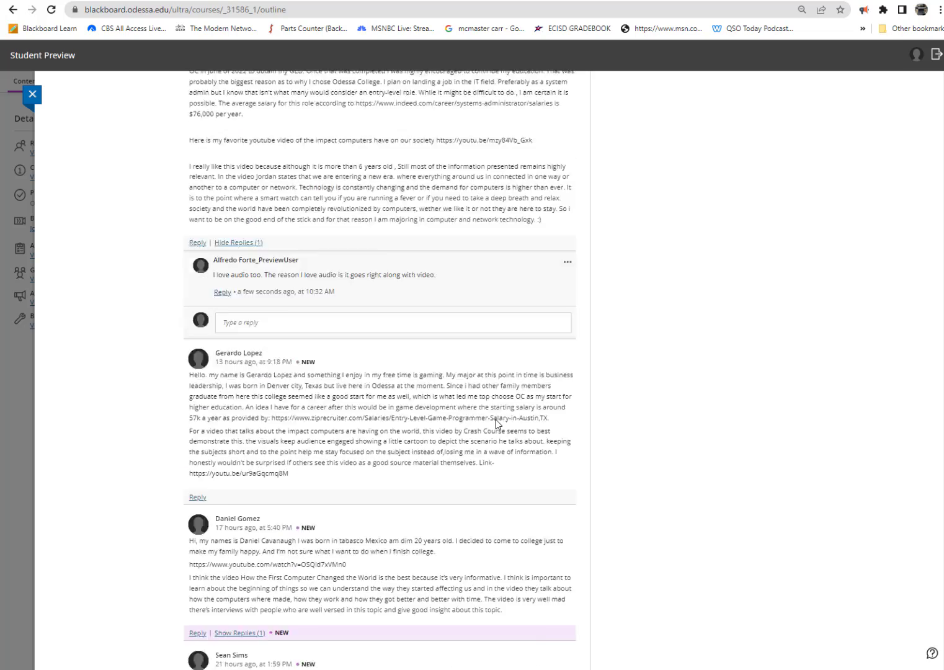
pyautogui.scroll(3, 496, 424)
pyautogui.scroll(5, 496, 424)
pyautogui.scroll(2, 496, 424)
pyautogui.scroll(1, 496, 421)
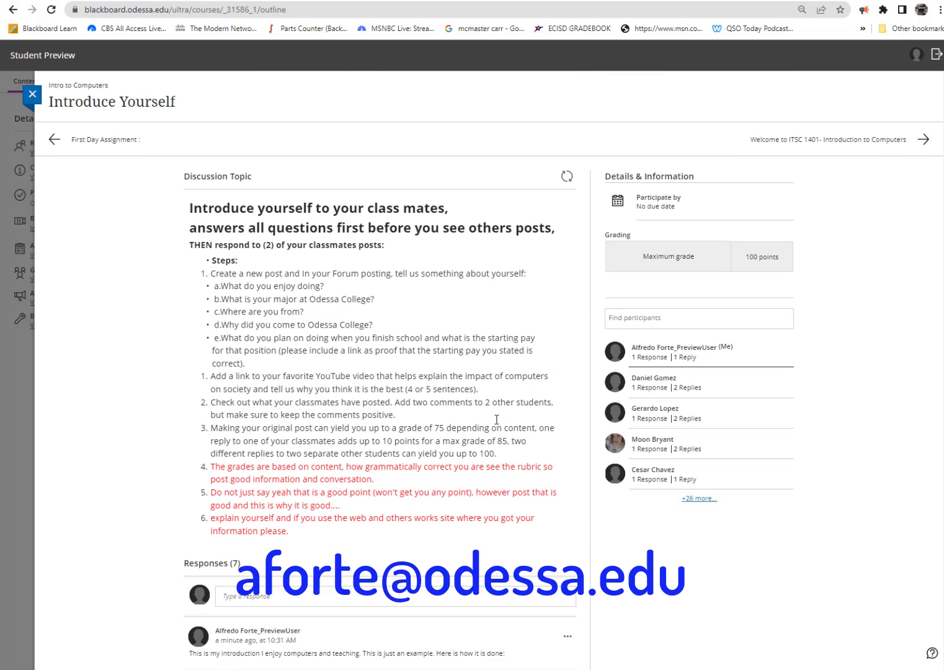